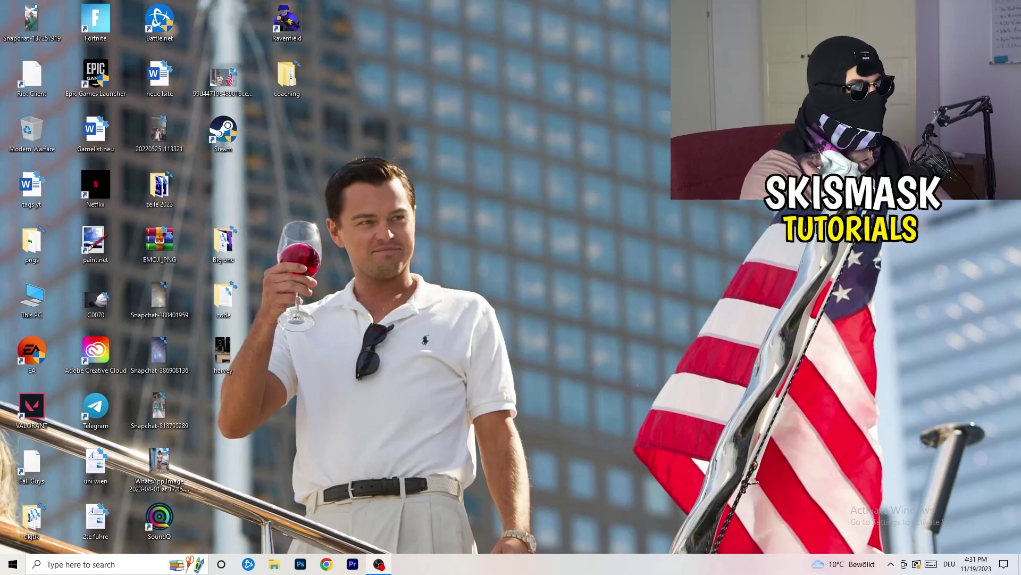
# - Launch NVIDIA Control Panel from the desktop right-click menu
pyautogui.rightClick(549, 190)
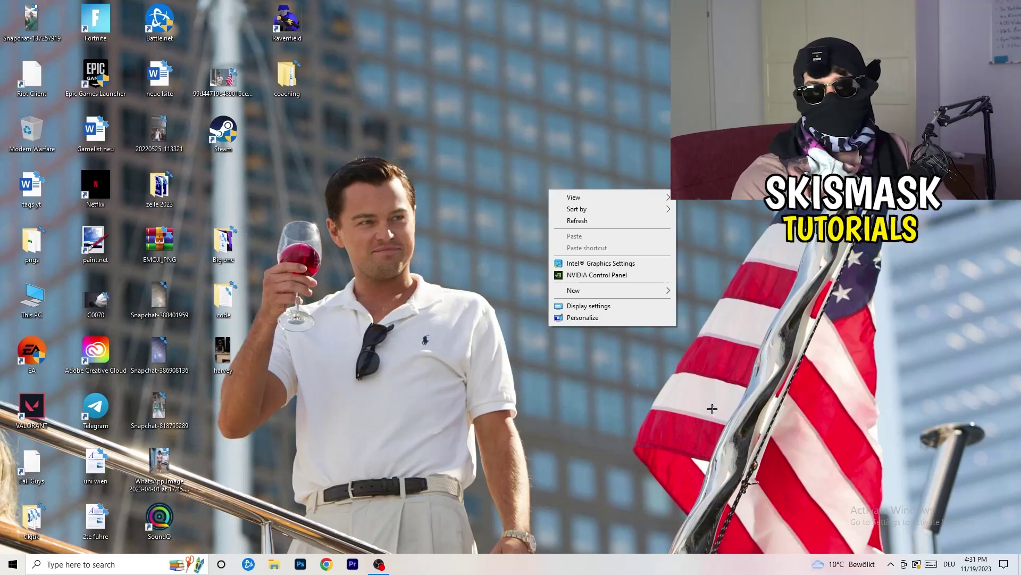
pyautogui.click(715, 373)
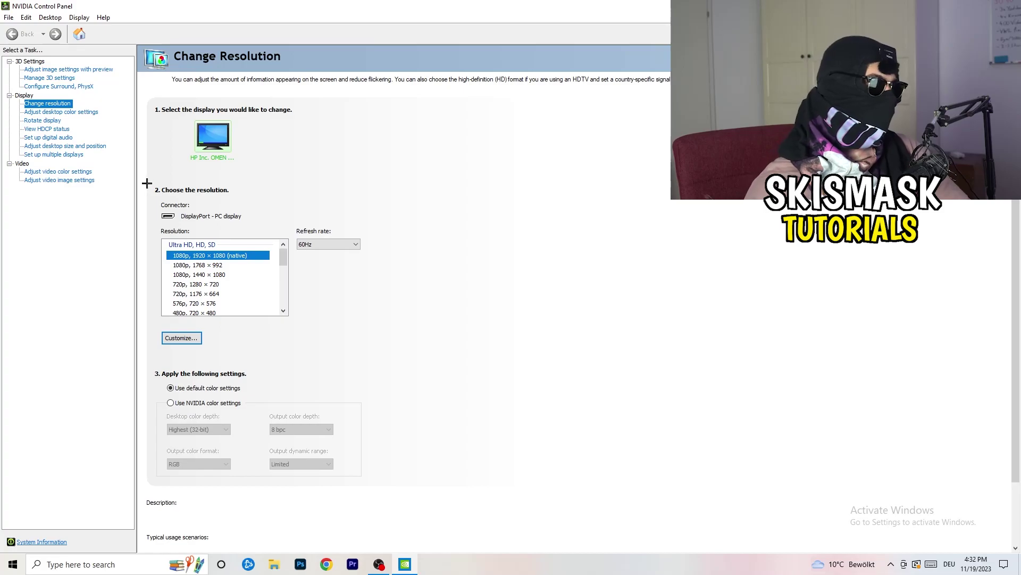
# - Start a new custom resolution and enter 1440 × 1040 as width and height
pyautogui.click(181, 337)
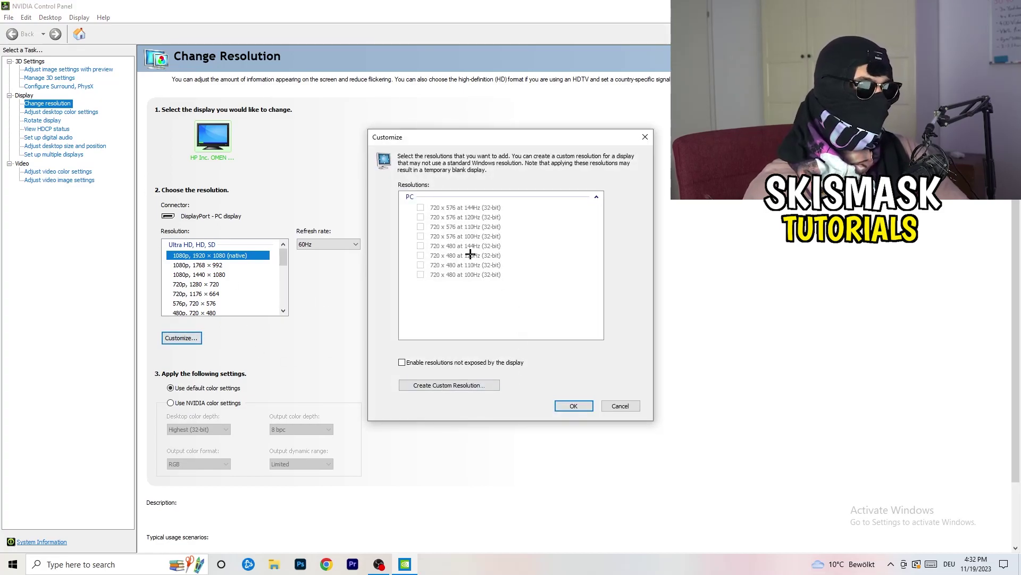
pyautogui.click(471, 385)
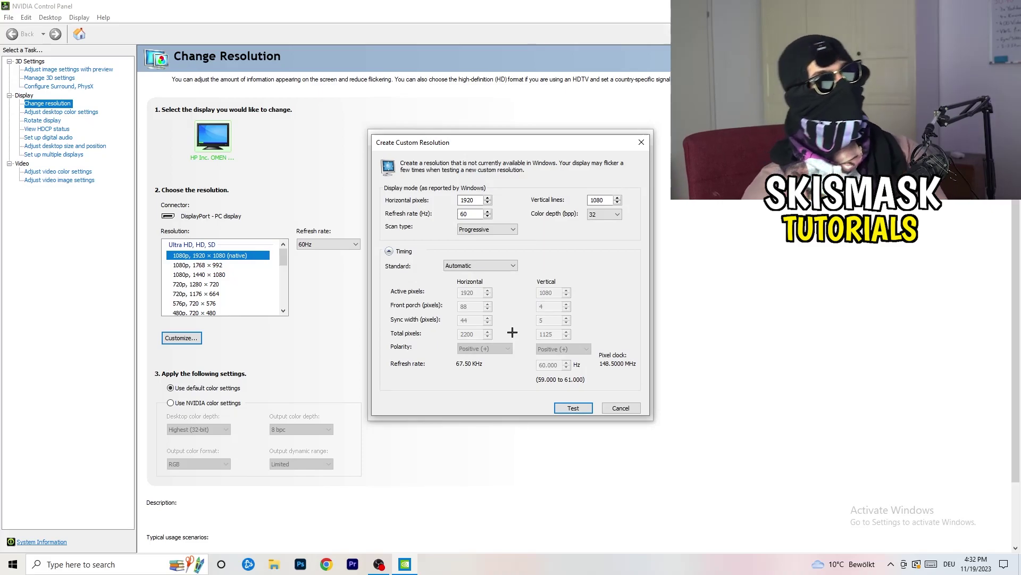
pyautogui.doubleClick(469, 200)
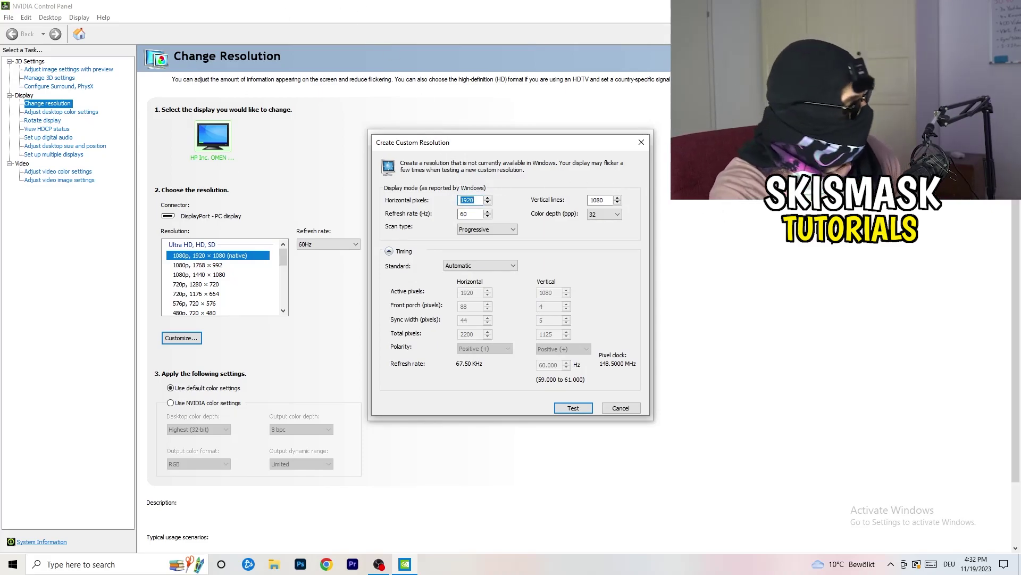
pyautogui.write('1140')
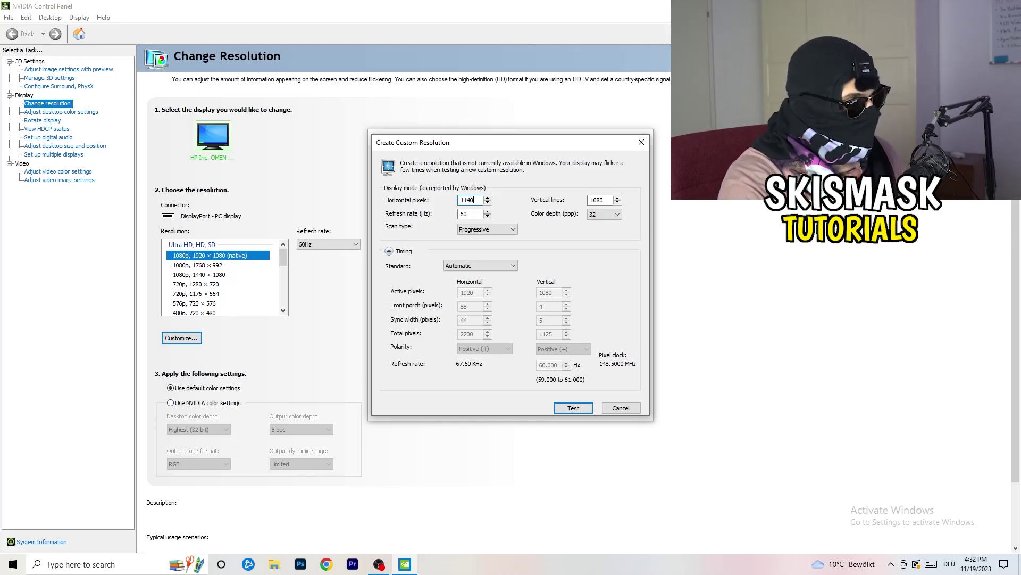
pyautogui.press('BackSpace')
pyautogui.press('BackSpace')
pyautogui.press('BackSpace')
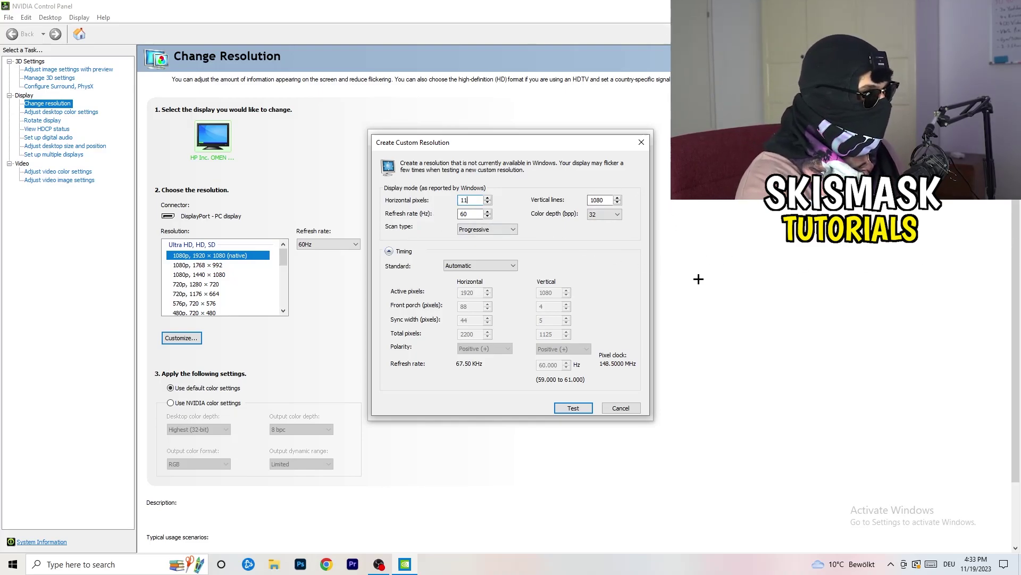
pyautogui.write('3')
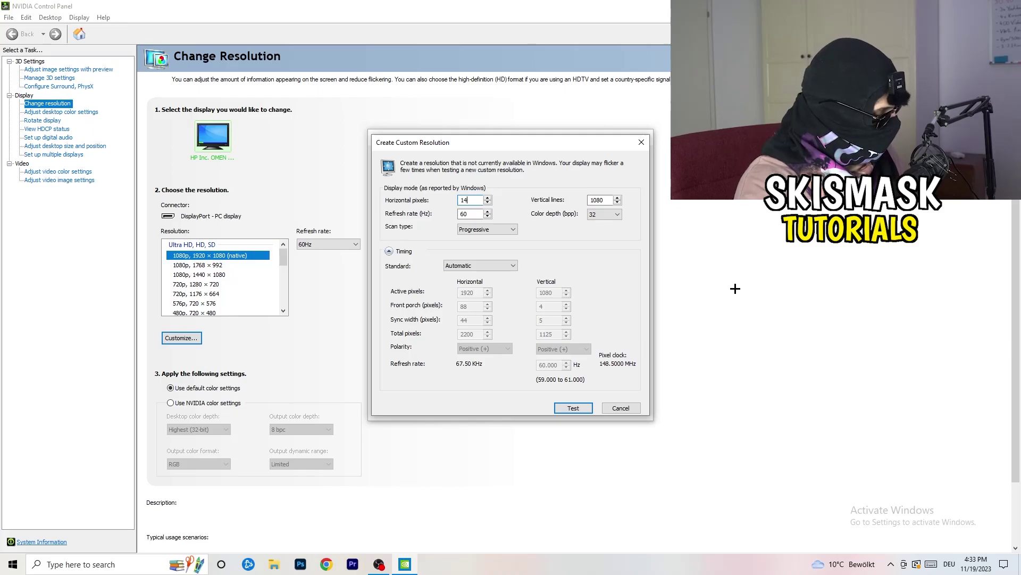
pyautogui.write('40')
pyautogui.press('Tab')
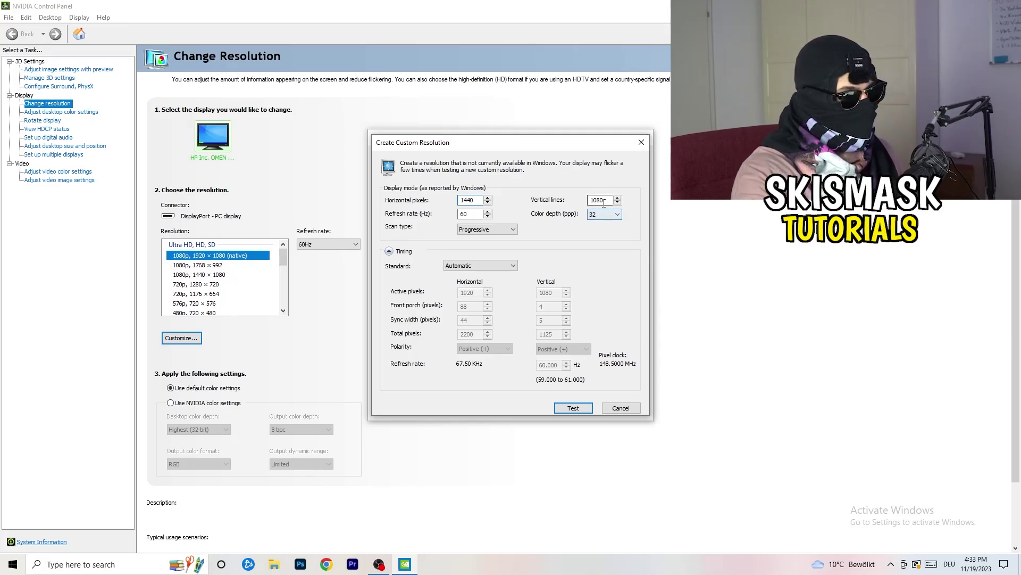
pyautogui.write('10')
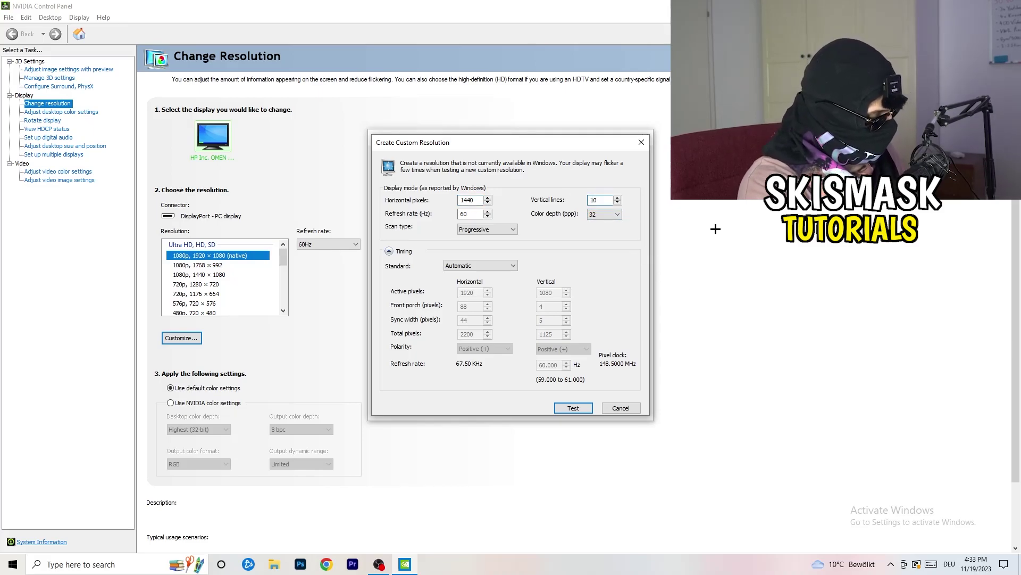
pyautogui.write('40')
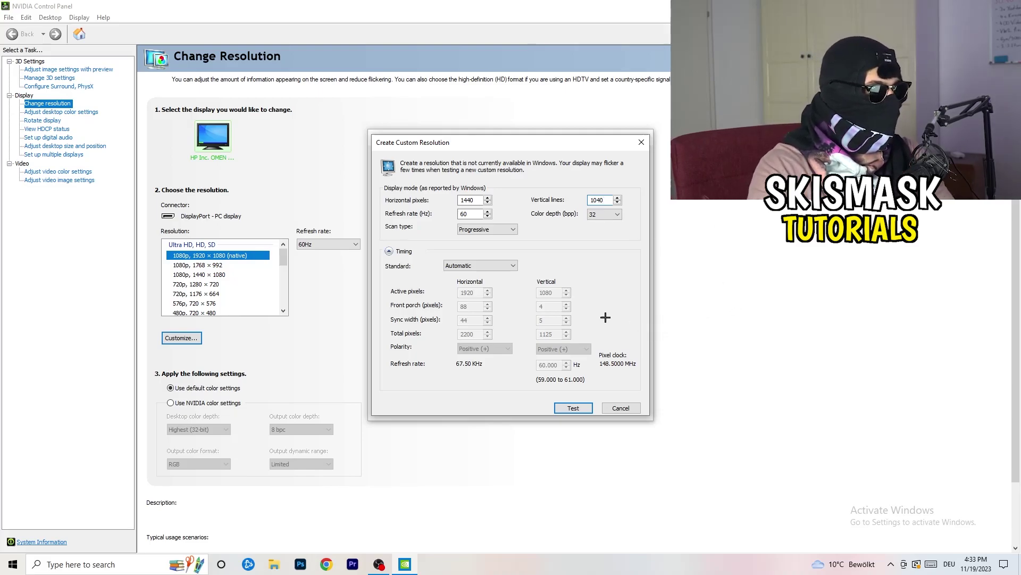
# - Keep progressive scanning, set timing to CVT reduced blank, and close the control panel
pyautogui.click(484, 230)
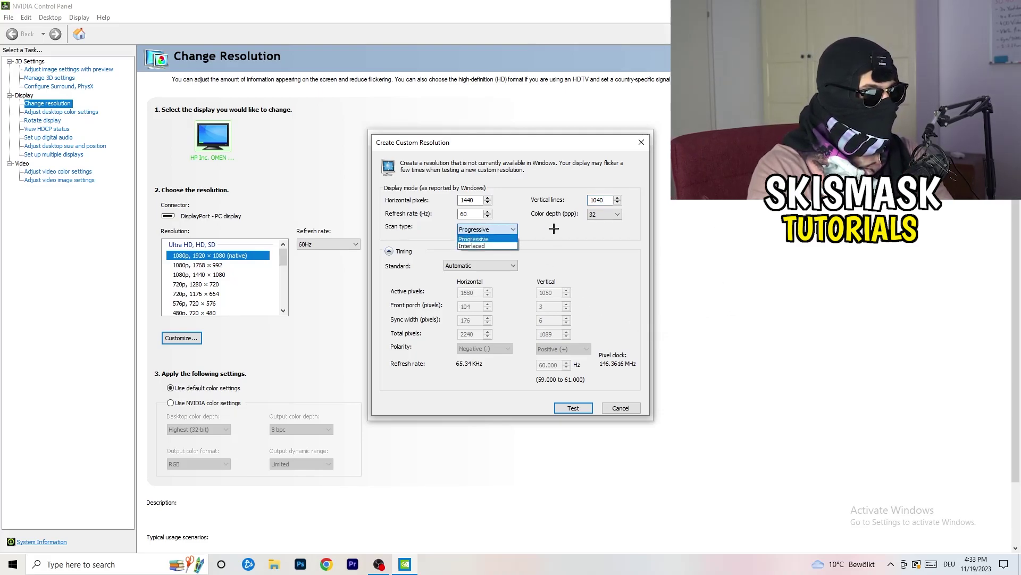
pyautogui.click(561, 261)
pyautogui.click(494, 265)
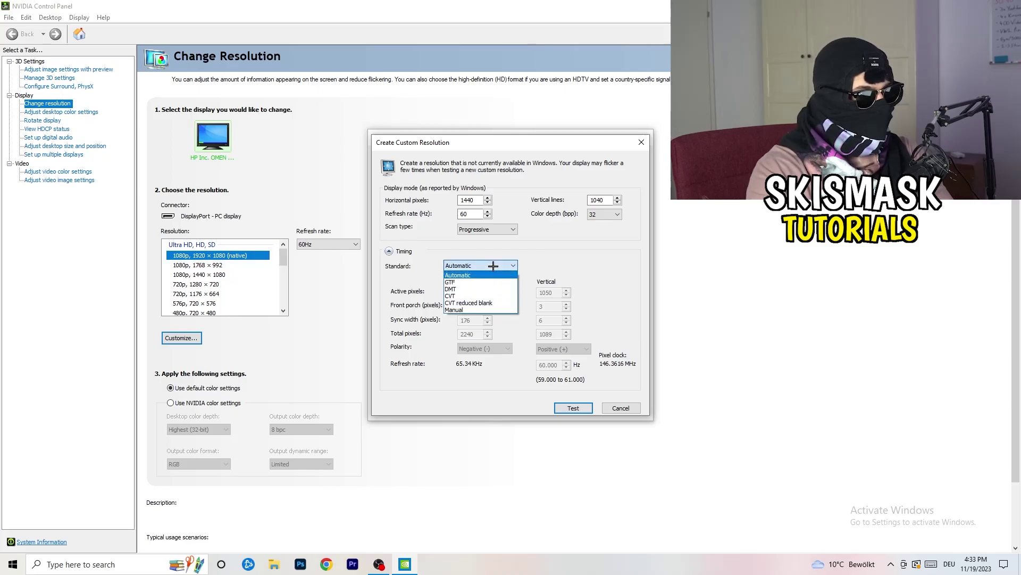
pyautogui.click(561, 274)
pyautogui.click(477, 267)
pyautogui.click(596, 264)
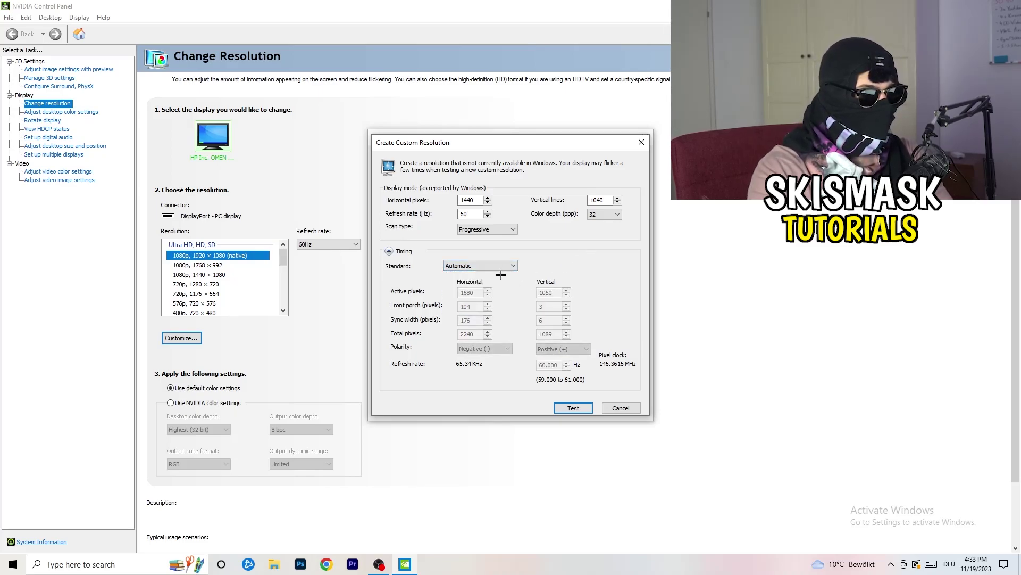
pyautogui.click(478, 267)
pyautogui.click(474, 318)
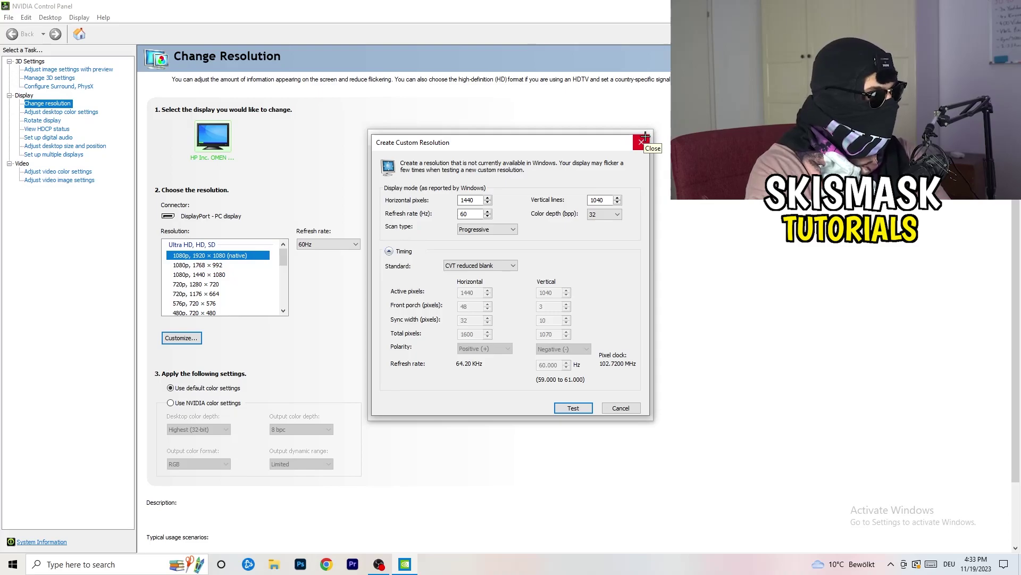
pyautogui.click(643, 142)
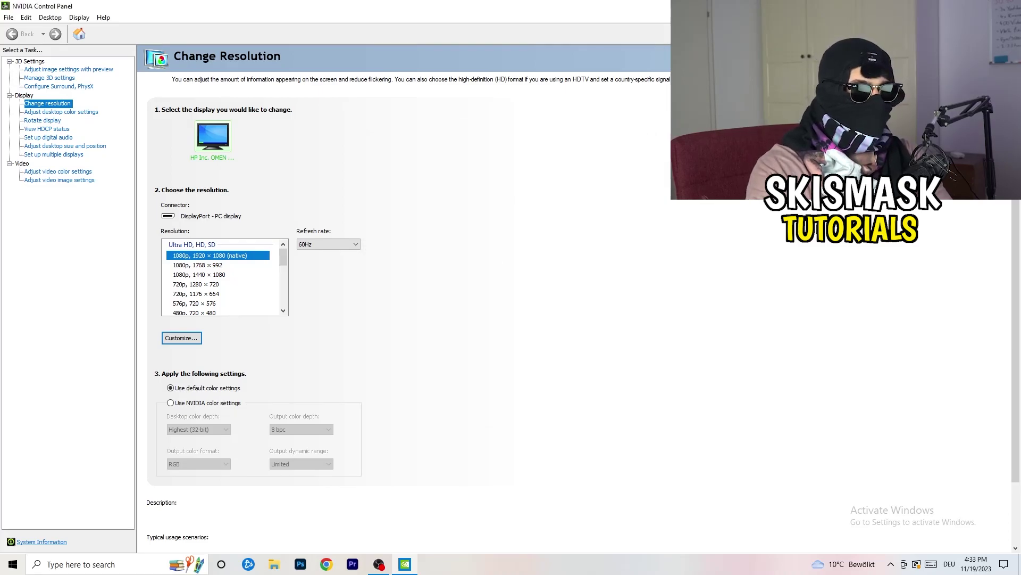
pyautogui.hotkey('alt', 'F4')
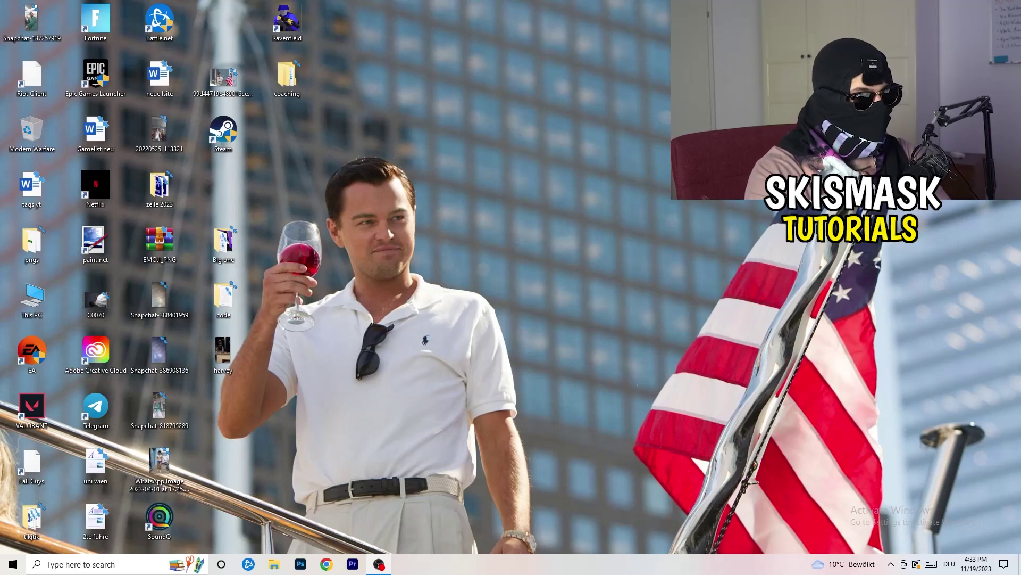
# - Open the Windows Settings Display page from the Start menu
pyautogui.click(13, 564)
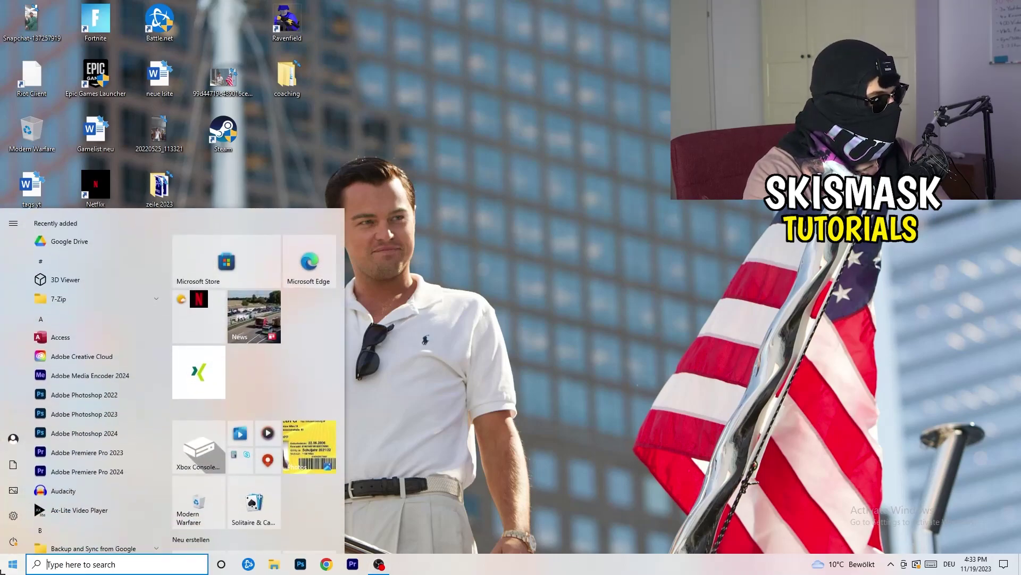
pyautogui.click(13, 514)
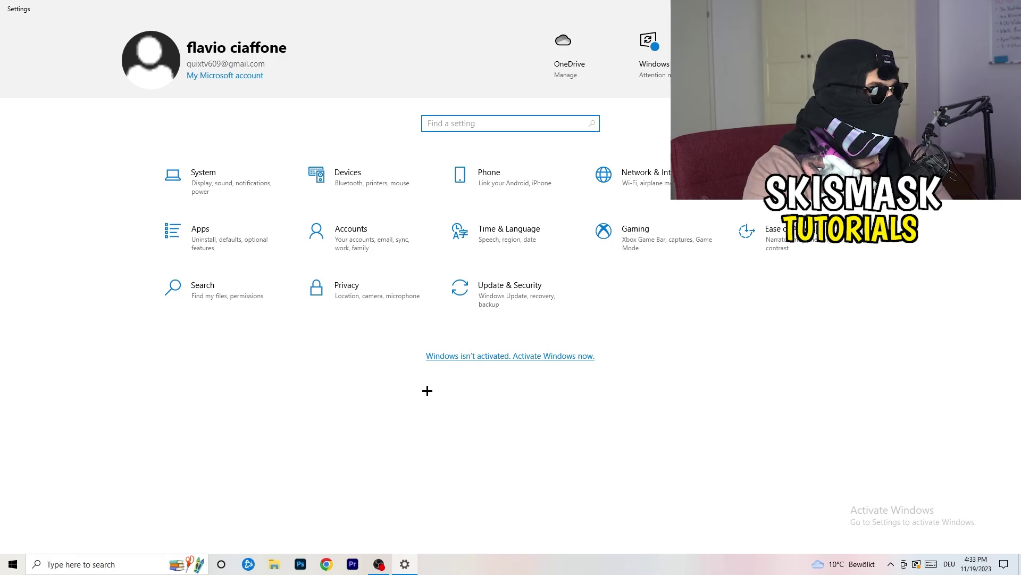
pyautogui.click(224, 195)
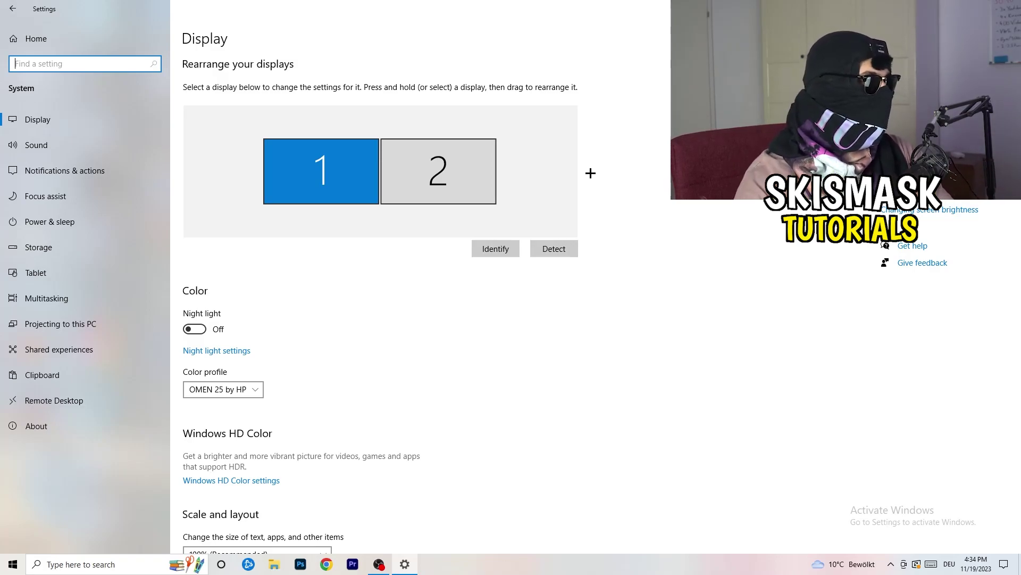
pyautogui.scroll(-3, 339, 259)
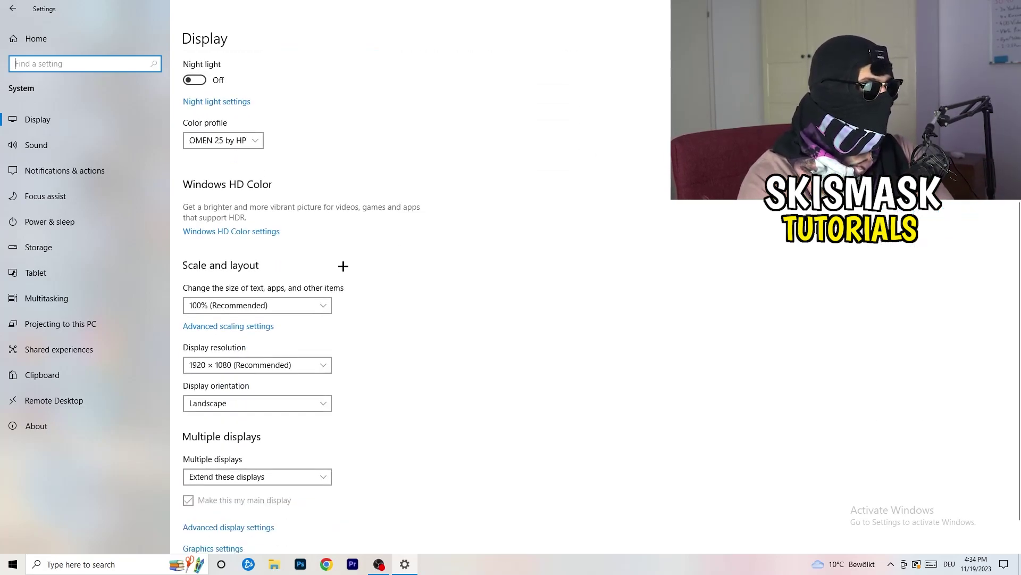
# - Confirm scaling stays at 100% and return to the Settings home page
pyautogui.click(301, 255)
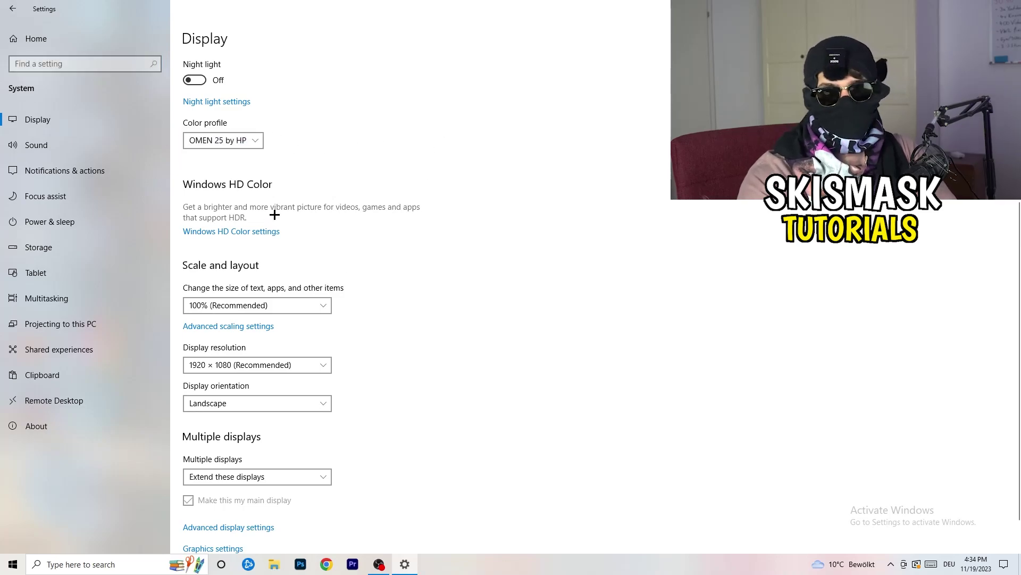
pyautogui.scroll(-1, 260, 221)
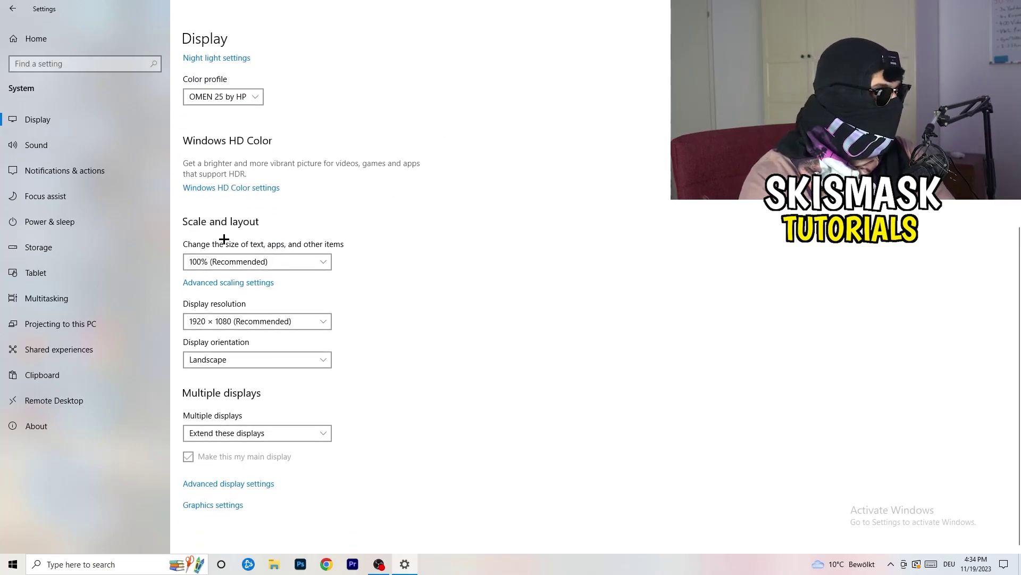
pyautogui.click(314, 254)
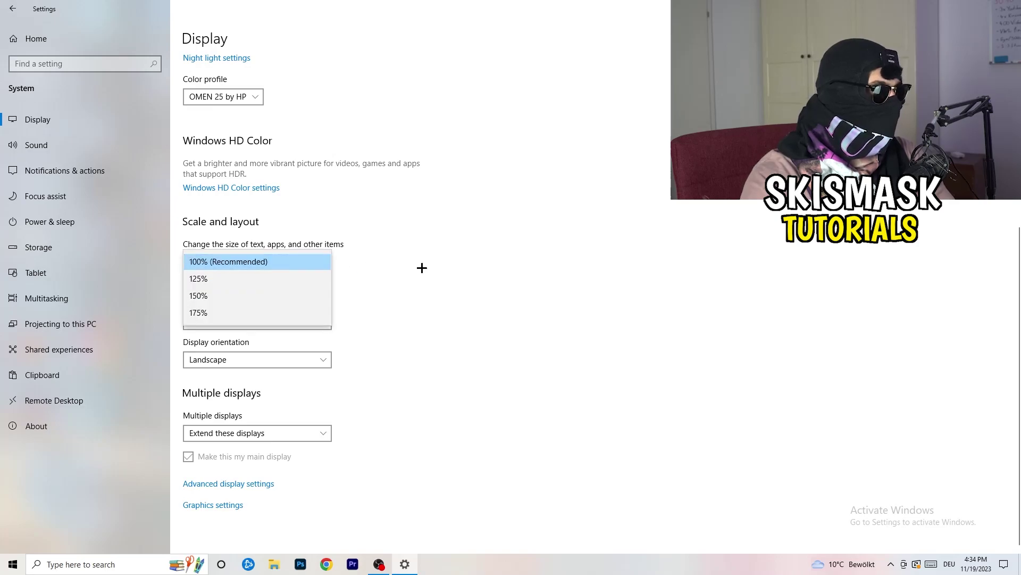
pyautogui.click(500, 249)
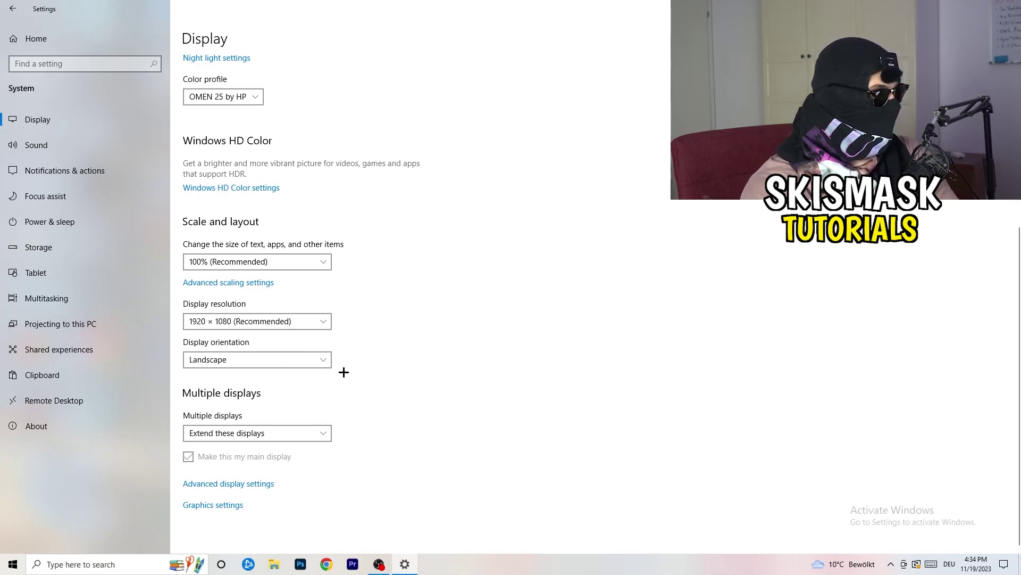
pyautogui.click(13, 8)
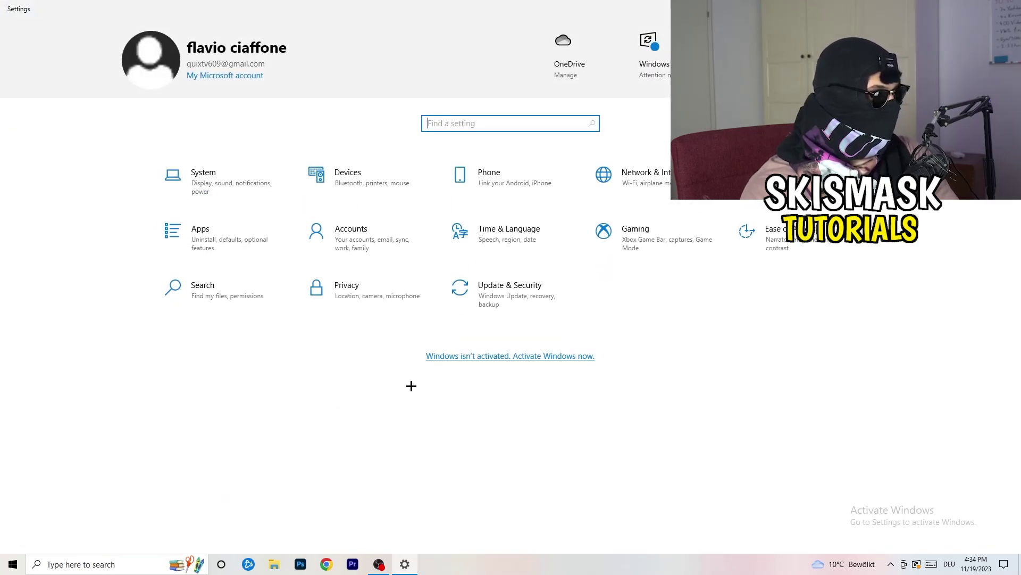
# - Check Xbox Game Bar is off and Game Mode is on, then close Settings
pyautogui.click(679, 254)
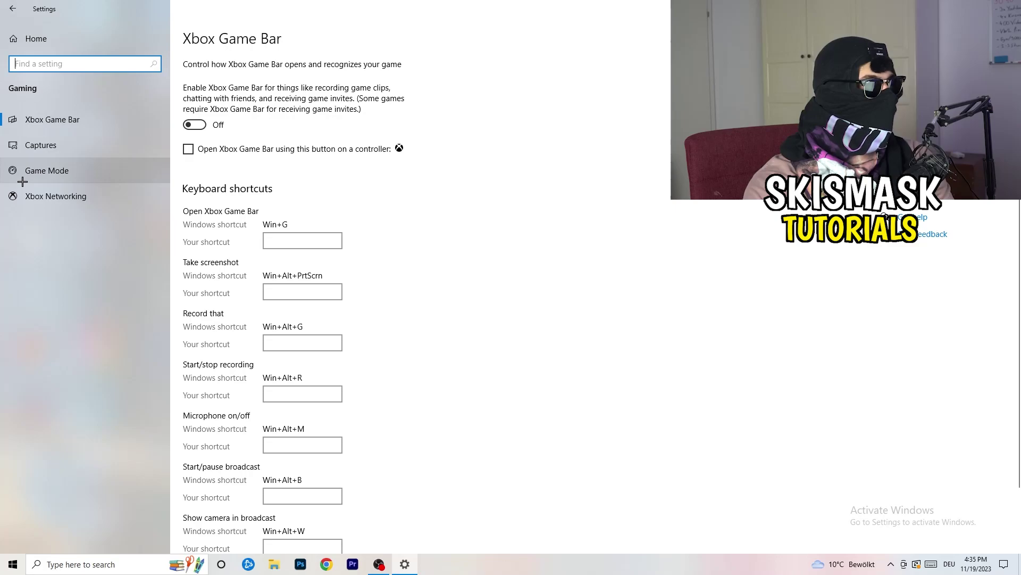
pyautogui.click(64, 170)
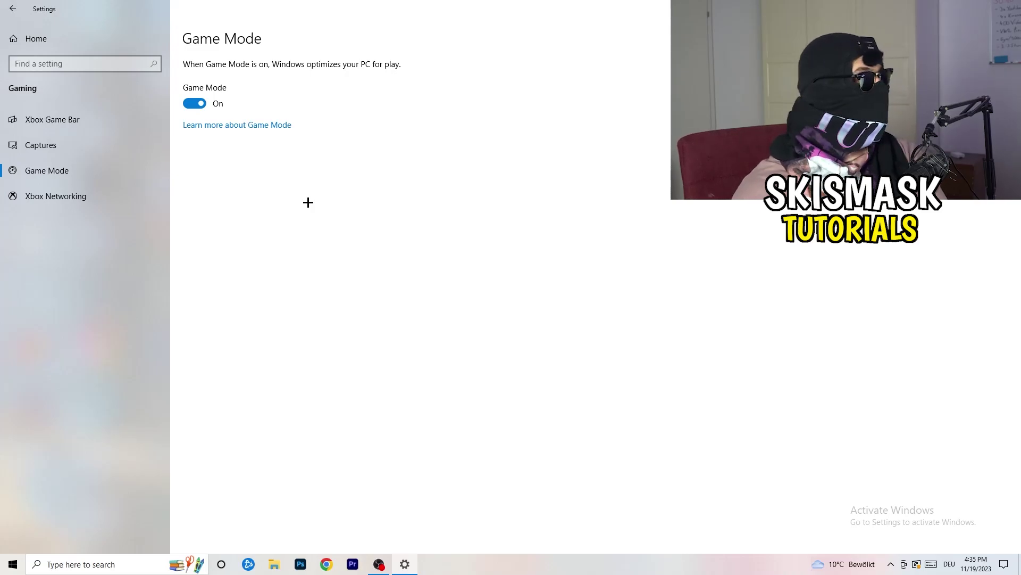
pyautogui.hotkey('alt', 'F4')
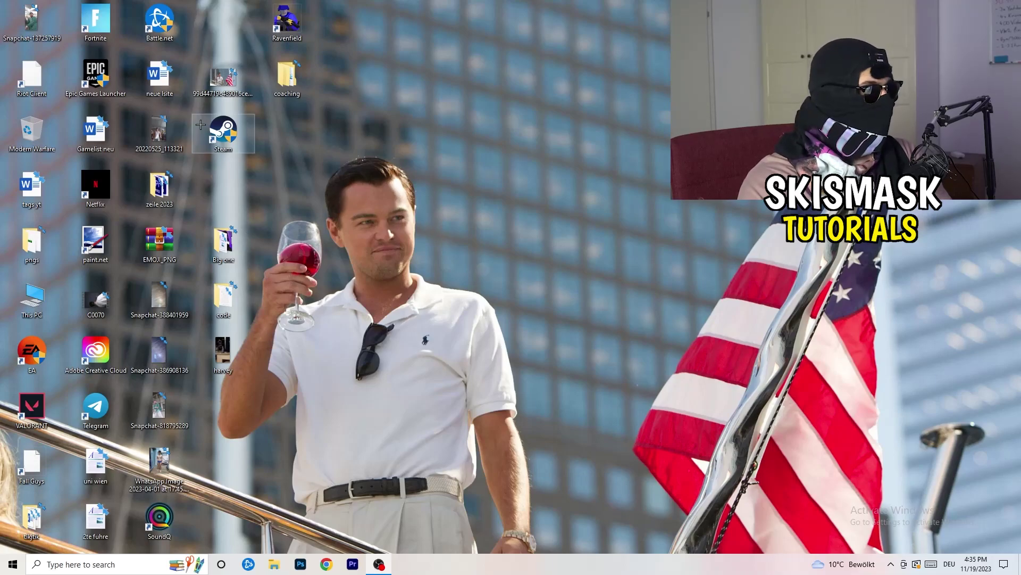
# - Set the Steam shortcut to Windows 8 compatibility mode with Run as administrator
pyautogui.moveTo(223, 132); pyautogui.dragTo(542, 188)
pyautogui.rightClick(547, 185)
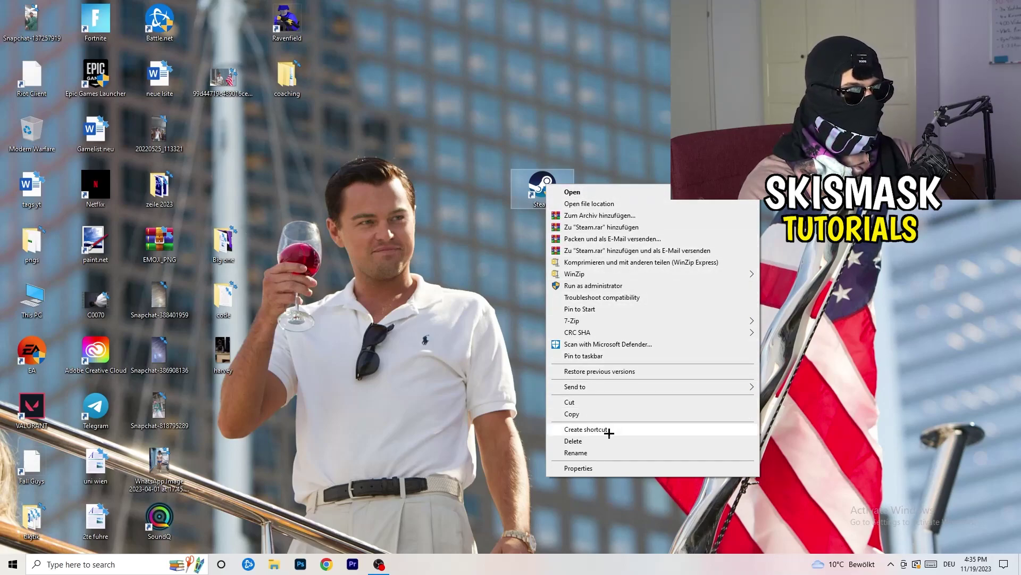
pyautogui.click(615, 468)
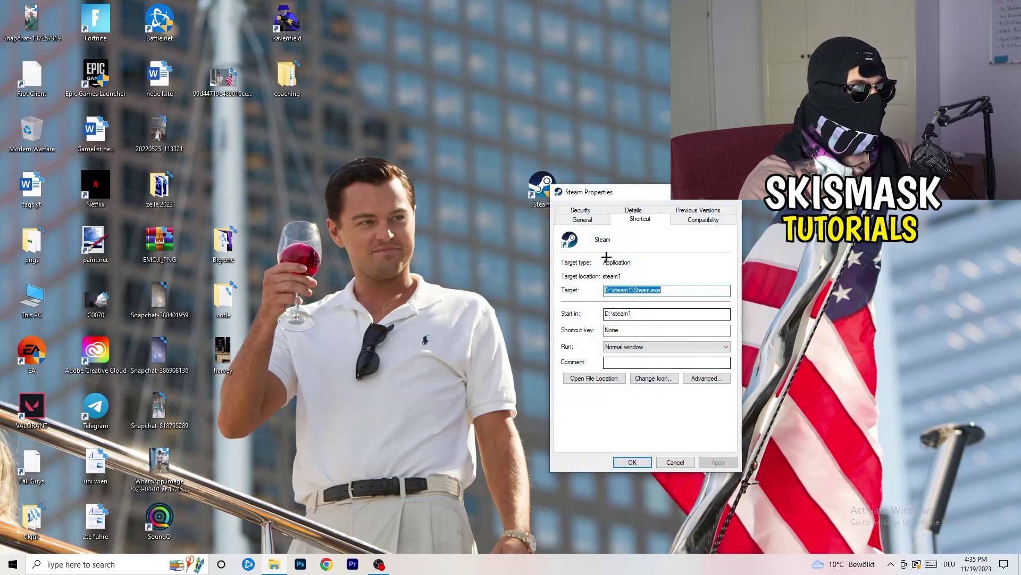
pyautogui.moveTo(602, 192); pyautogui.dragTo(437, 101)
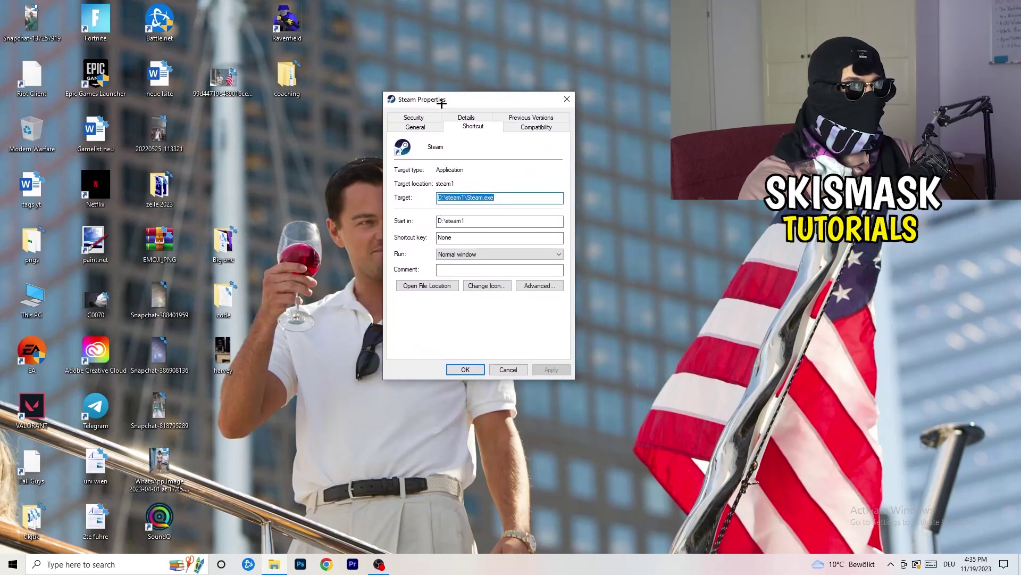
pyautogui.click(539, 127)
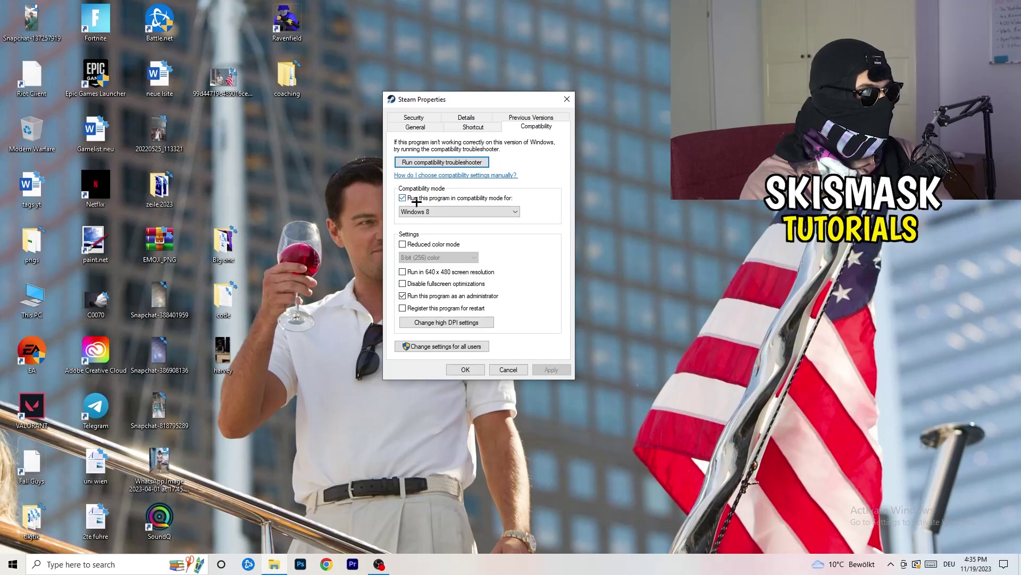
pyautogui.click(483, 209)
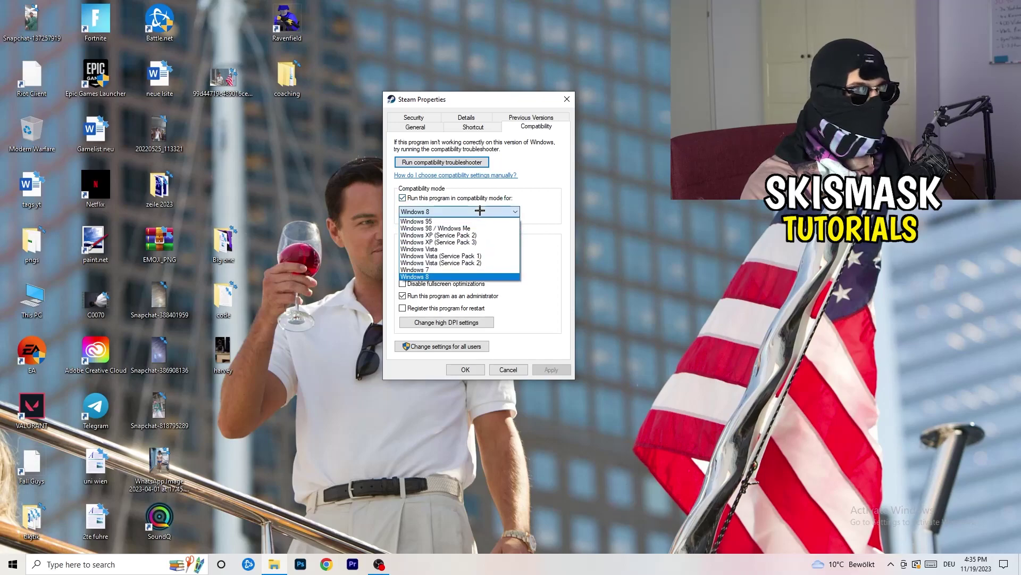
pyautogui.click(567, 203)
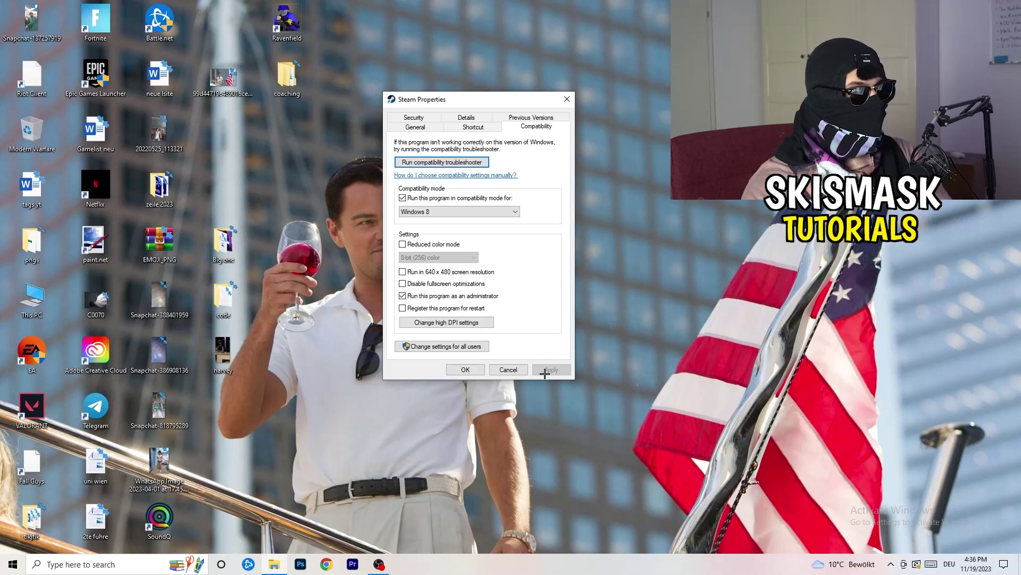
pyautogui.click(465, 369)
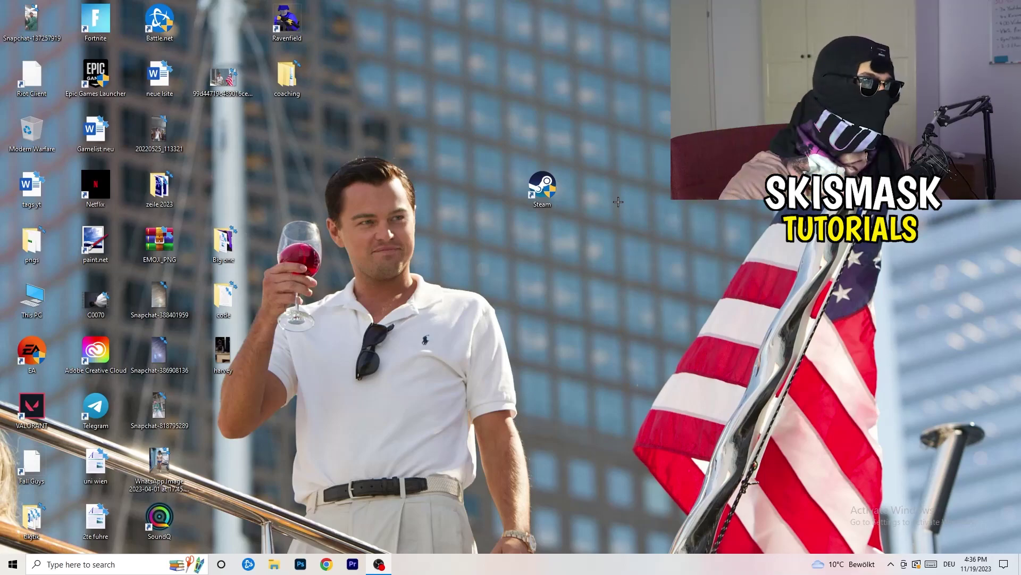
# - Review the Steam shortcut's Windows 8 administrator compatibility settings in Properties
pyautogui.moveTo(542, 188); pyautogui.dragTo(478, 188)
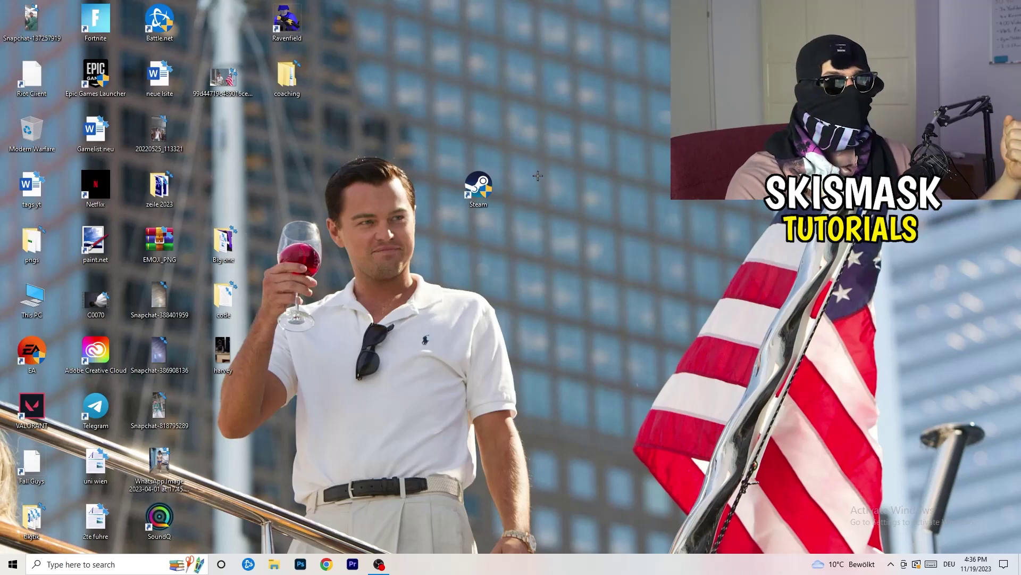
pyautogui.click(493, 189)
pyautogui.moveTo(489, 188); pyautogui.dragTo(361, 187)
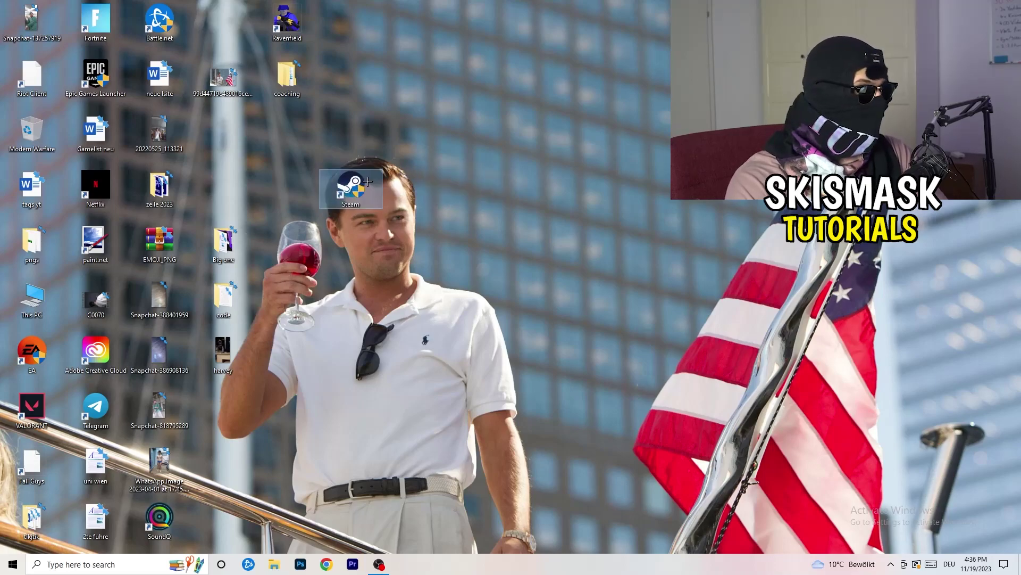
pyautogui.rightClick(348, 171)
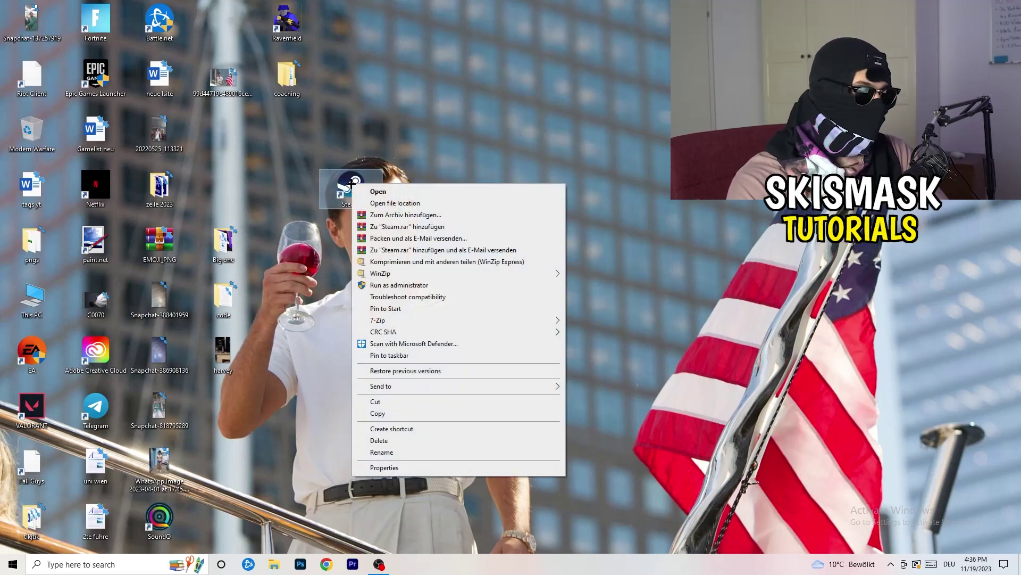
pyautogui.click(404, 467)
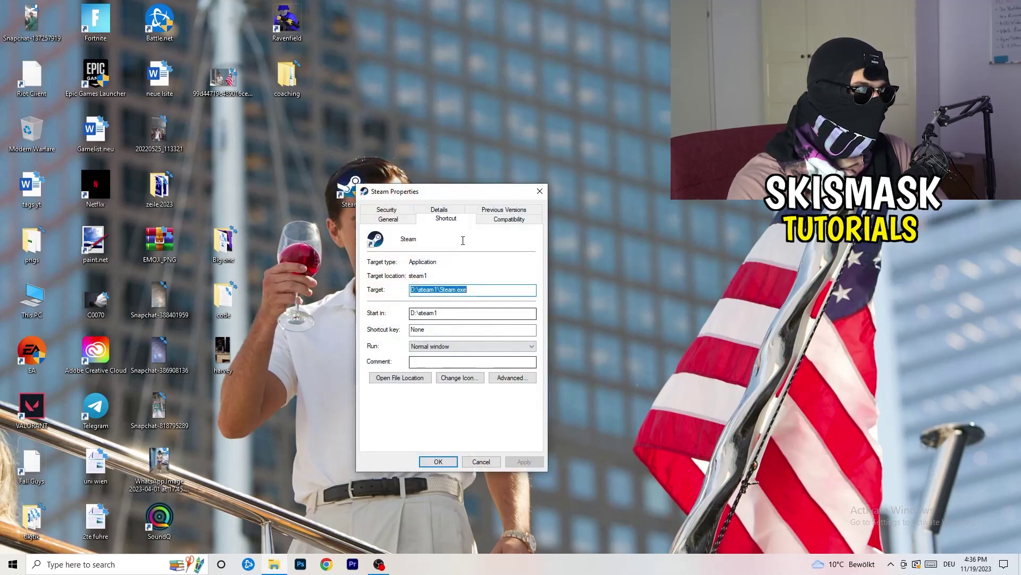
pyautogui.click(507, 217)
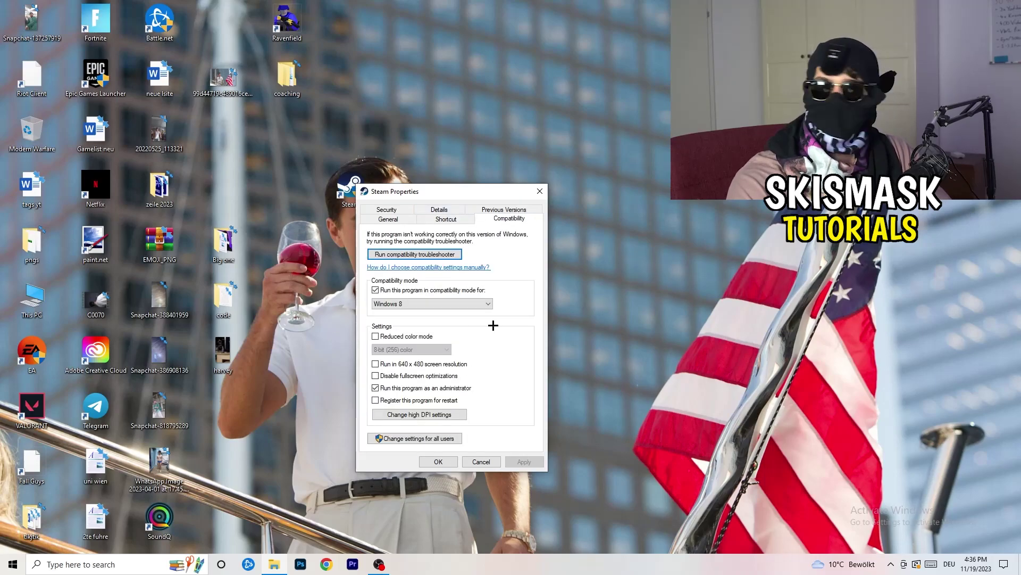
pyautogui.click(540, 191)
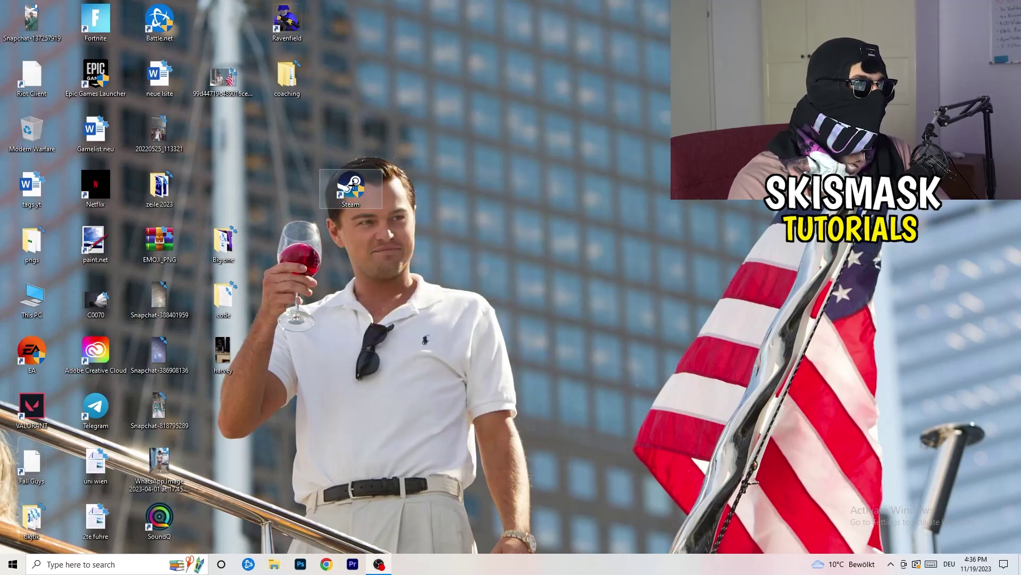
# - Move the Steam icon back beside the other desktop icons
pyautogui.moveTo(348, 186); pyautogui.dragTo(223, 132)
pyautogui.click(548, 94)
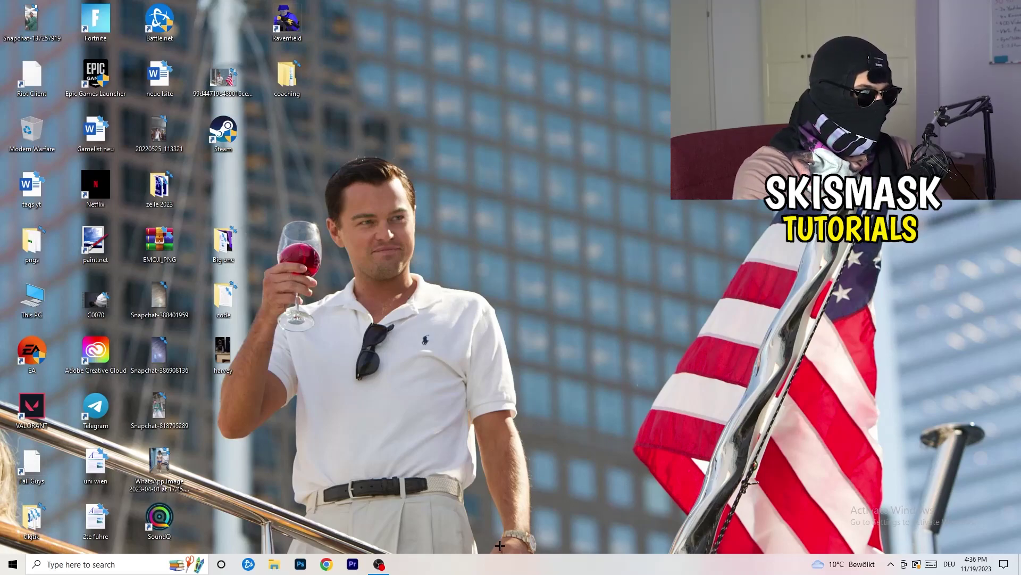
pyautogui.moveTo(501, 563)
pyautogui.mouseDown()
pyautogui.moveTo(507, 158)
pyautogui.moveTo(501, 567)
pyautogui.mouseUp()
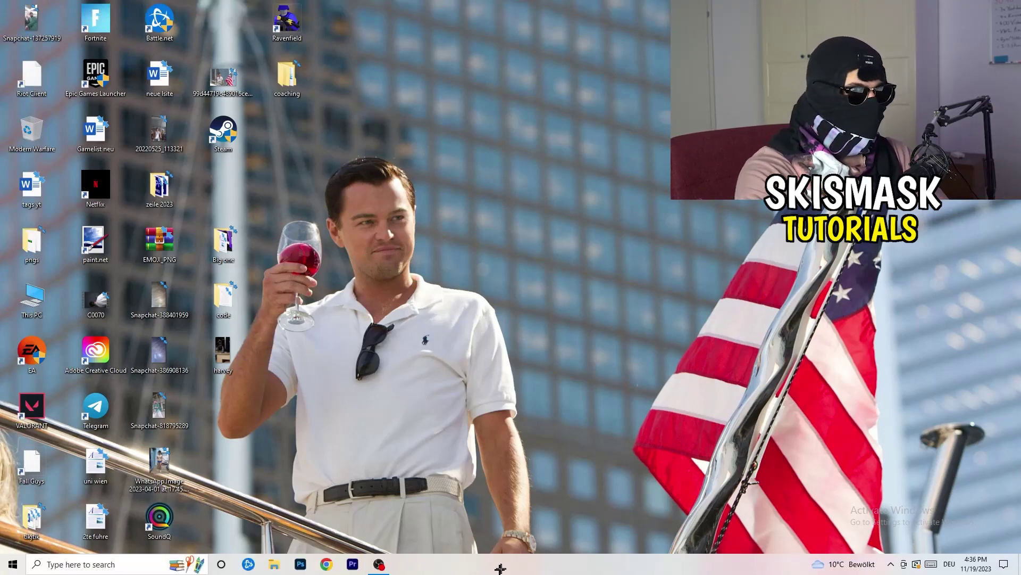
# - Open Task Manager from the taskbar, maximize it, and show the Details list
pyautogui.rightClick(556, 570)
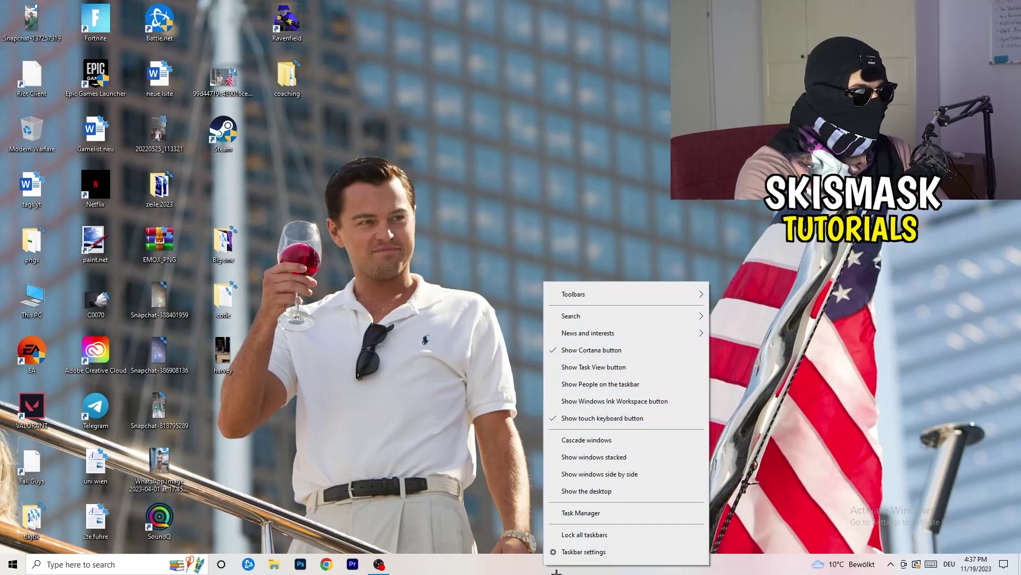
pyautogui.click(586, 534)
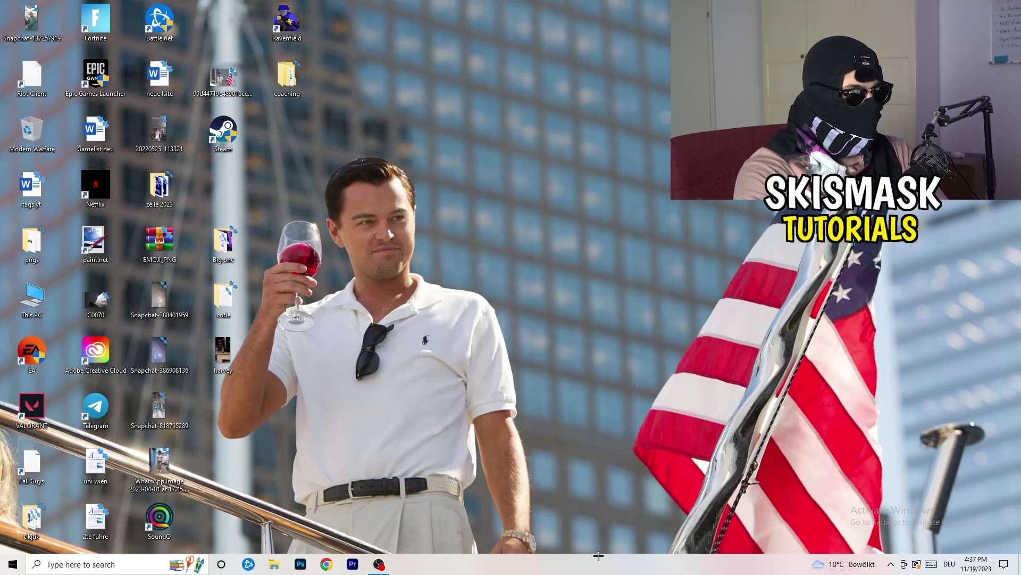
pyautogui.click(592, 21)
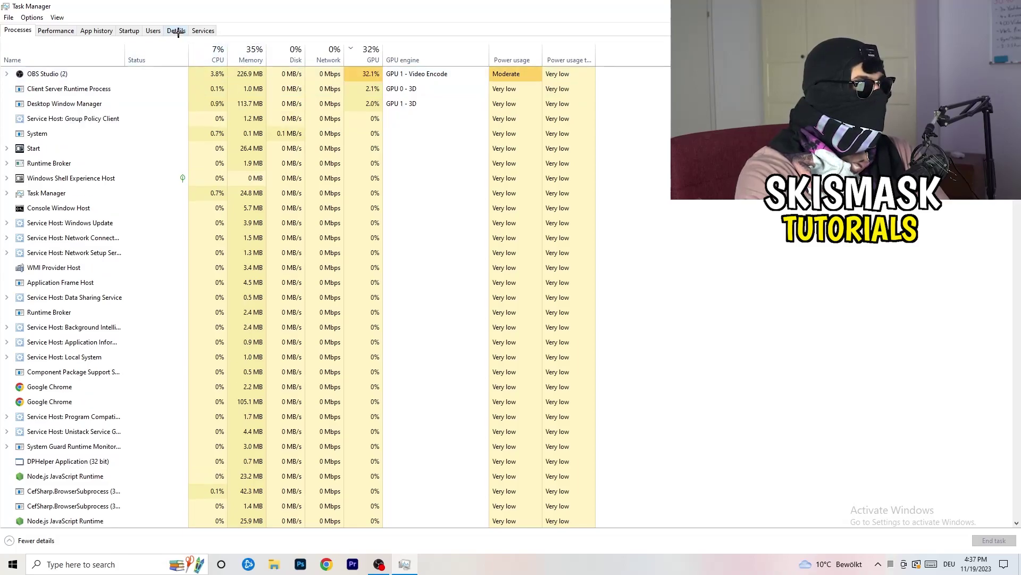
pyautogui.click(177, 30)
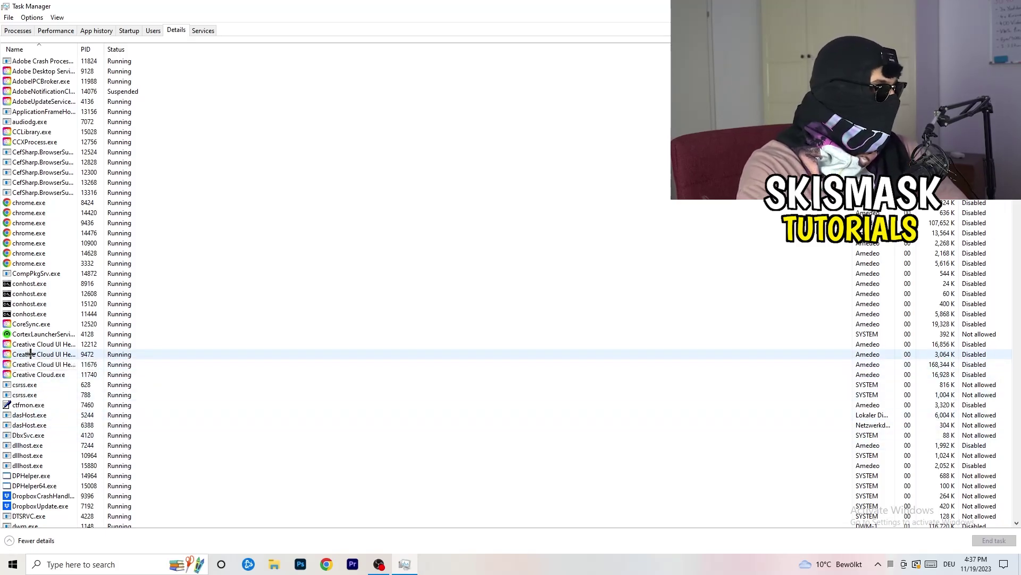
# - Open the context menu for a Creative Cloud UI Helper process row
pyautogui.rightClick(29, 354)
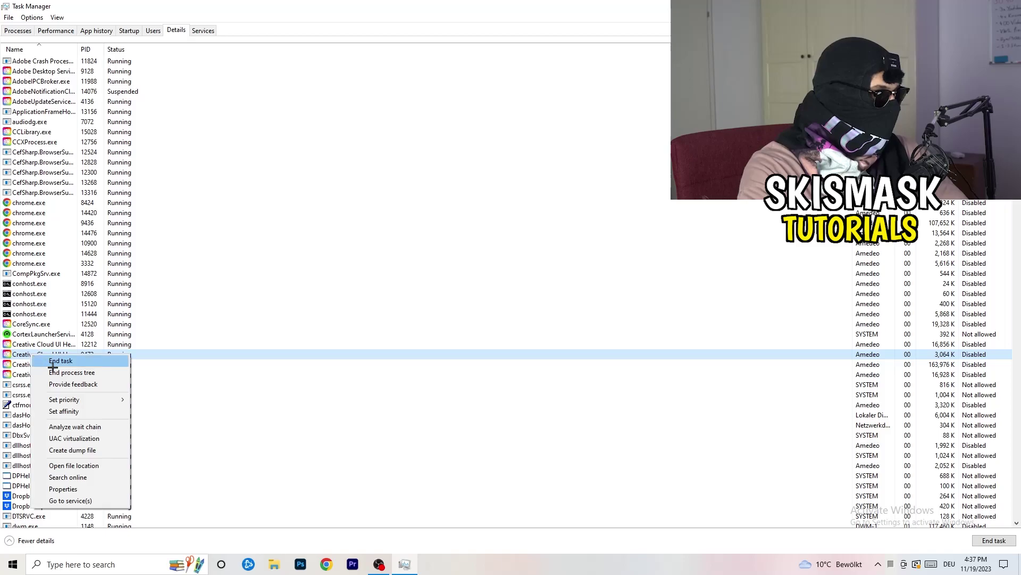